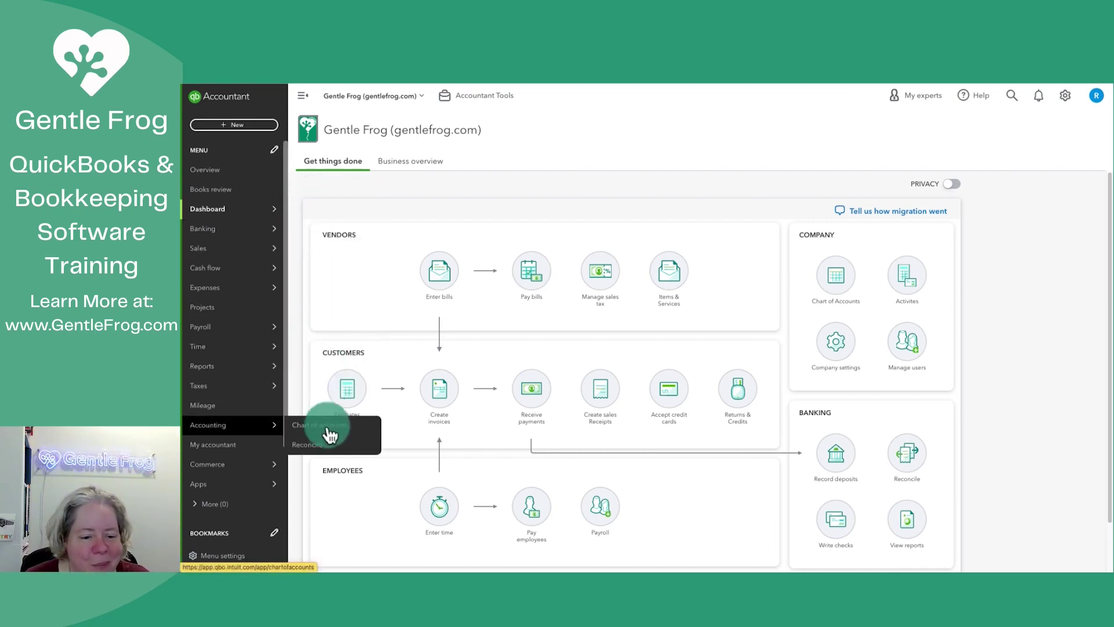
- From the Chart of accounts, view the register for Checking Account - Super Fun Bank
click(328, 429)
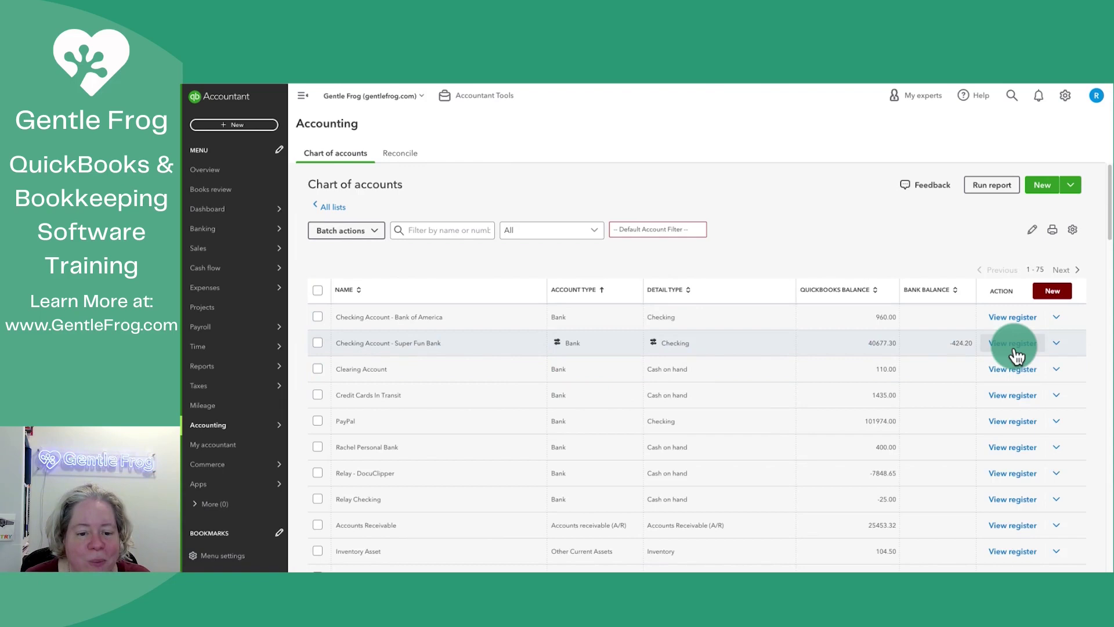
click(1014, 346)
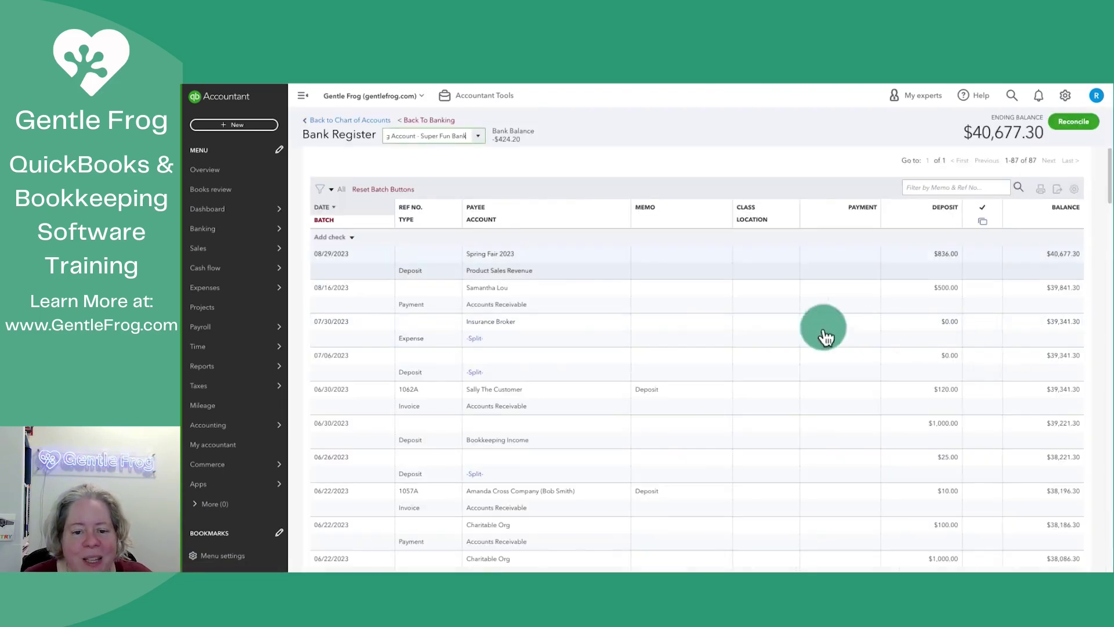
scroll(558, 311, down, 2)
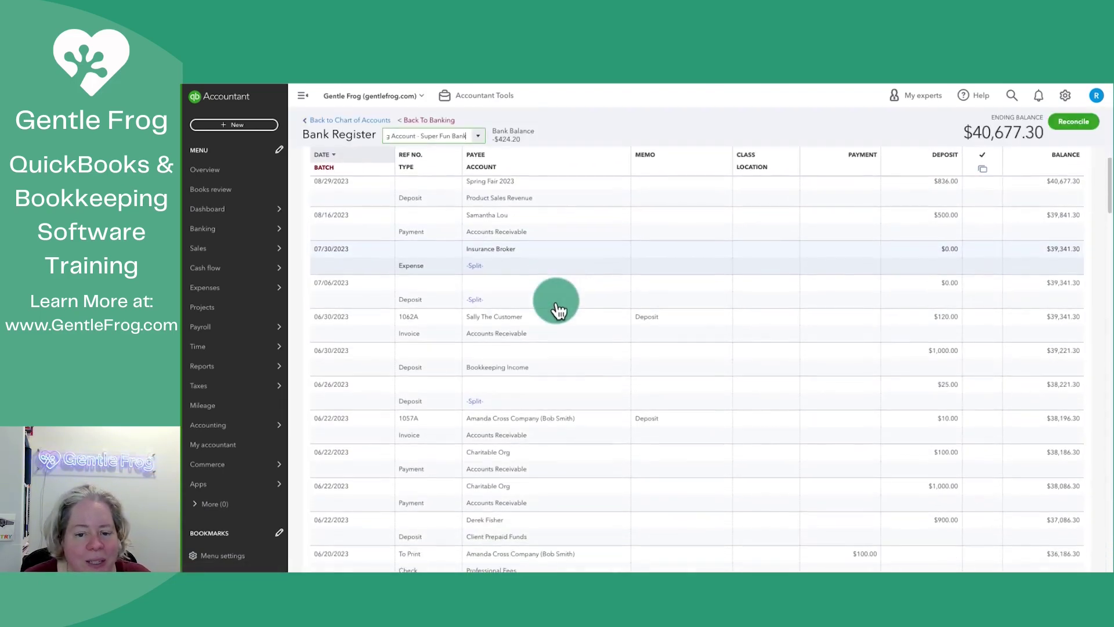
scroll(558, 311, down, 2)
scroll(557, 311, down, 2)
scroll(557, 310, down, 1)
scroll(557, 310, down, 2)
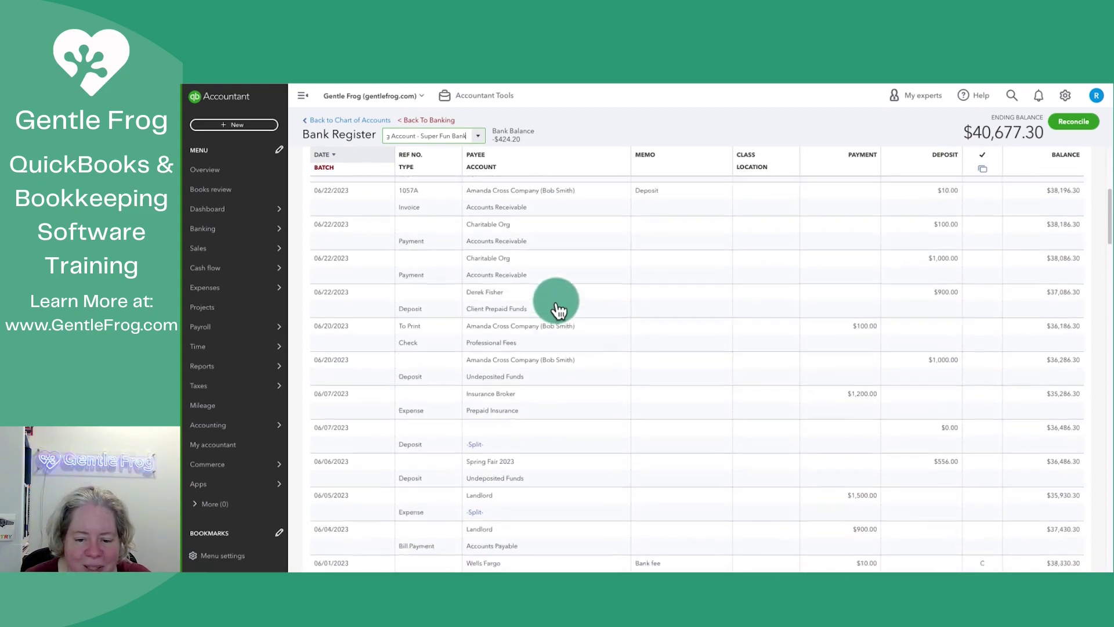
scroll(557, 311, down, 3)
scroll(558, 311, down, 2)
scroll(558, 311, down, 2)
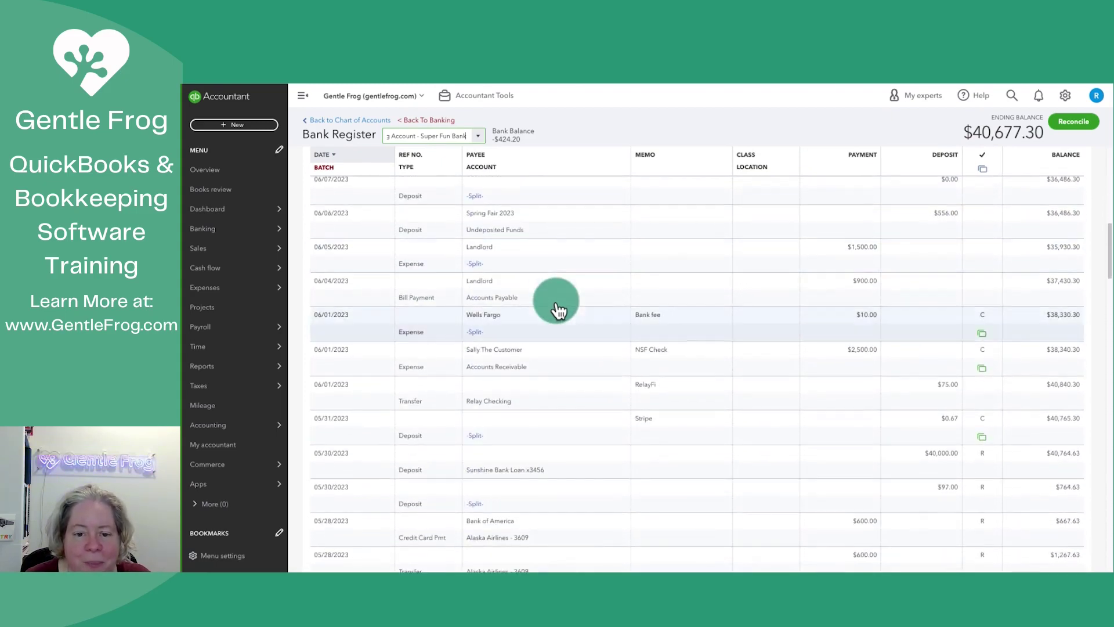
scroll(557, 311, down, 1)
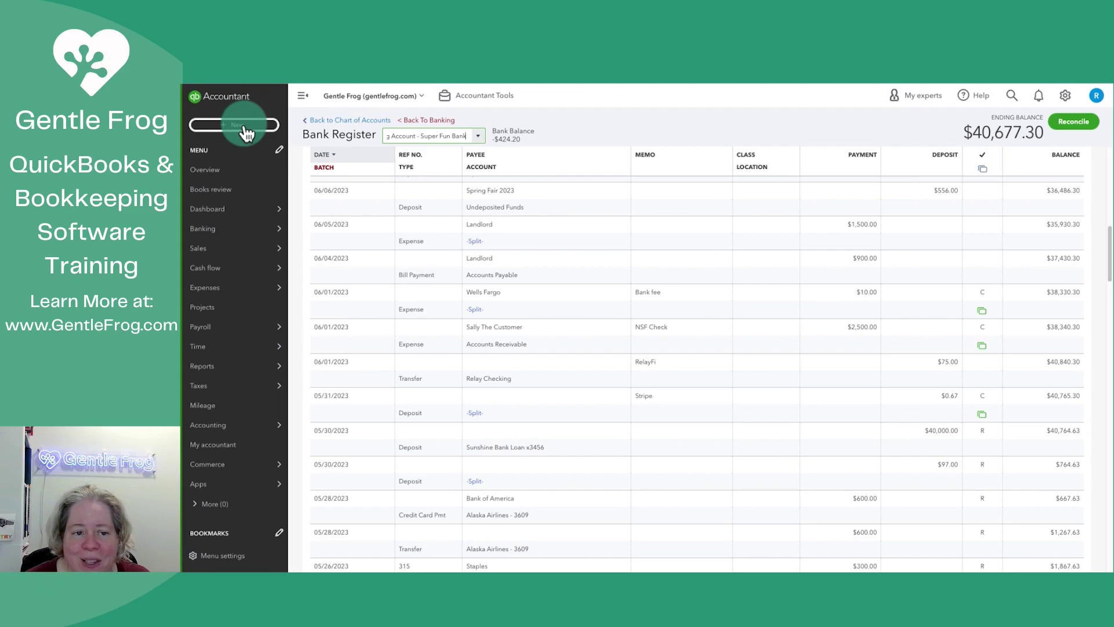
- Start a new Bank deposit to review undeposited payments, then close it unsaved
click(246, 130)
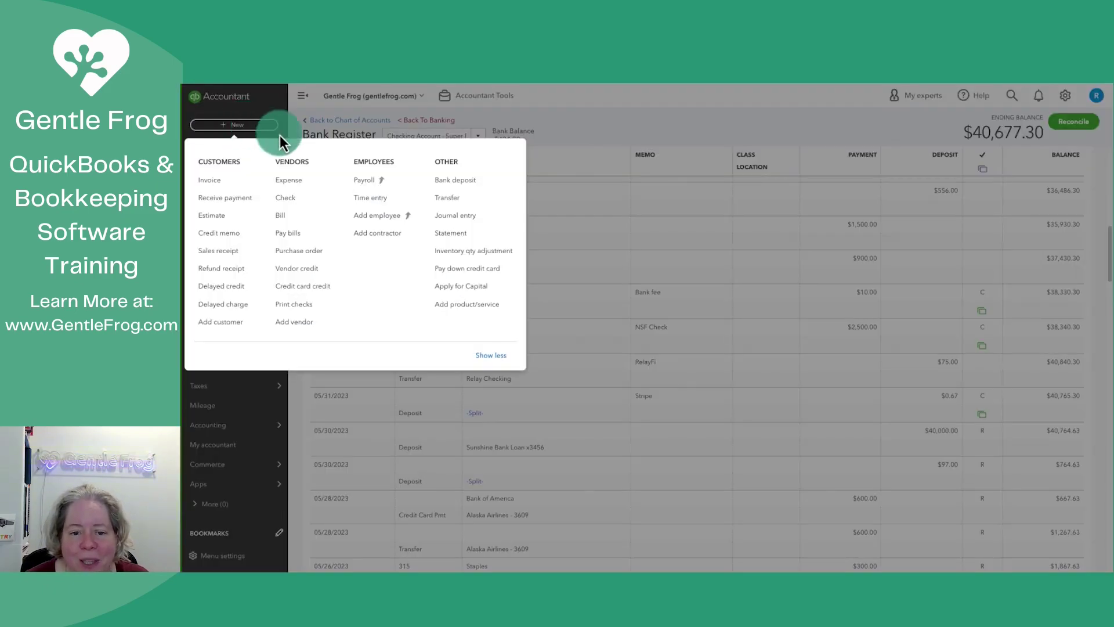
click(454, 186)
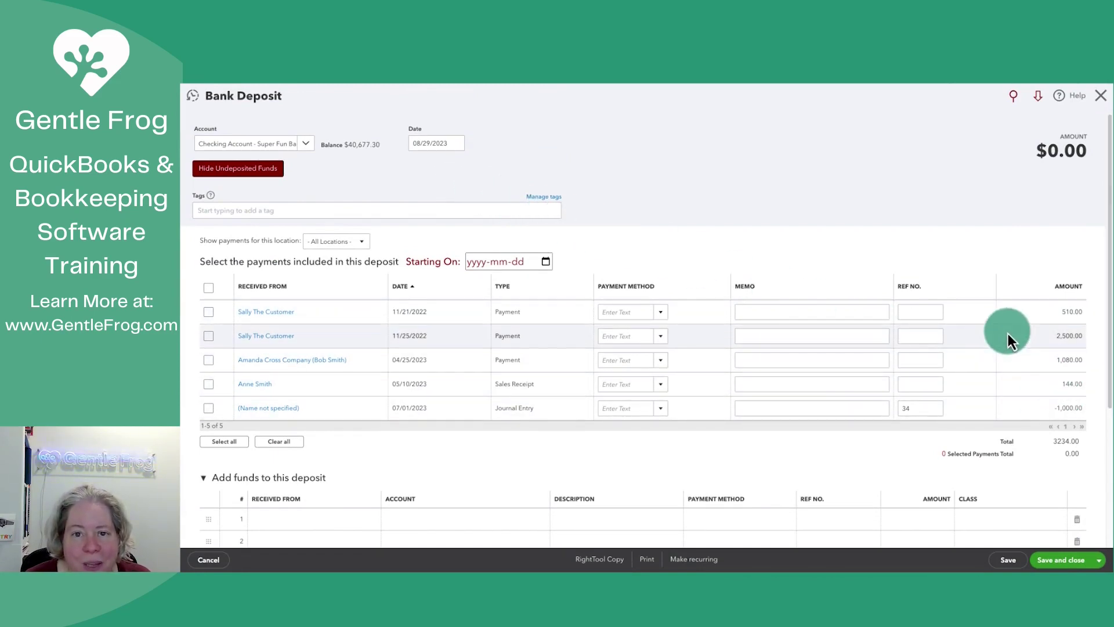
click(1100, 96)
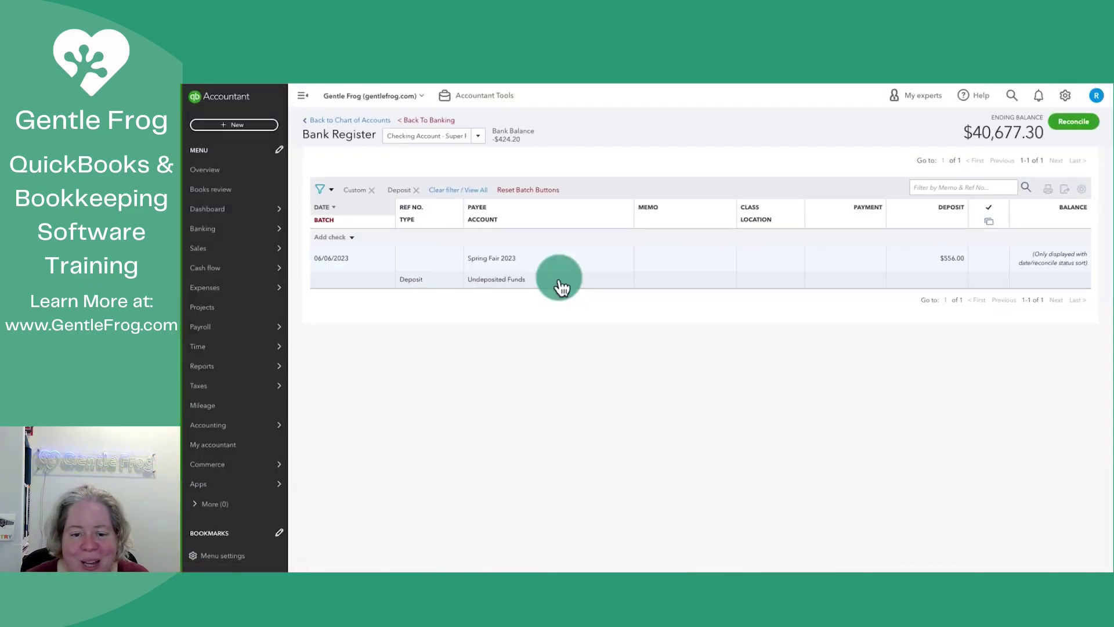
- Edit the 06/06/2023 Spring Fair 2023 $556 deposit row to show its full Bank Deposit form
click(561, 285)
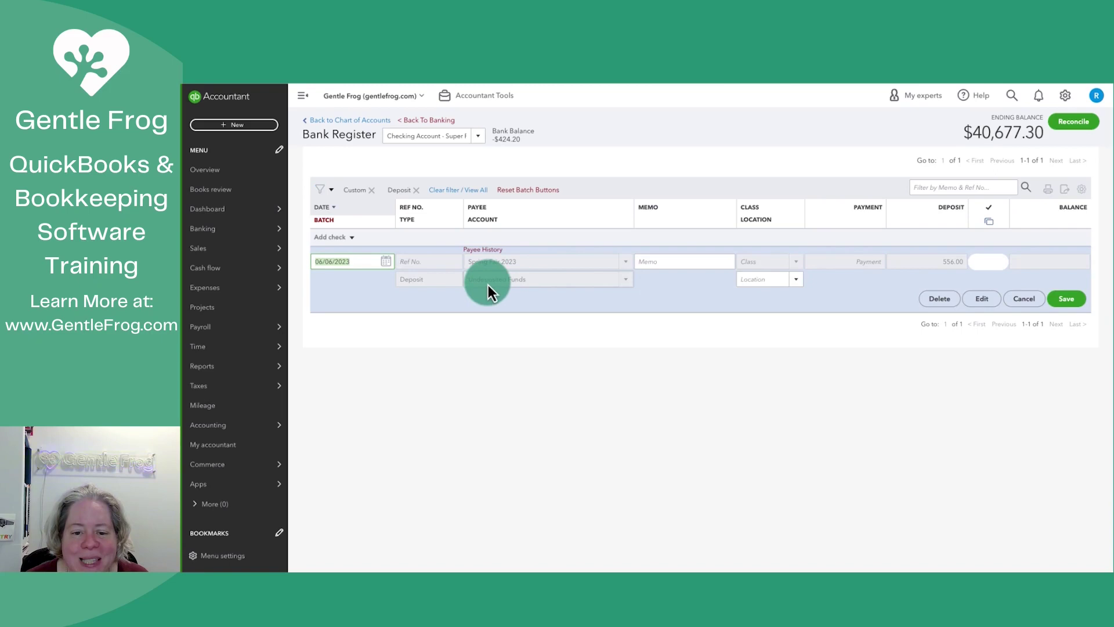
click(984, 305)
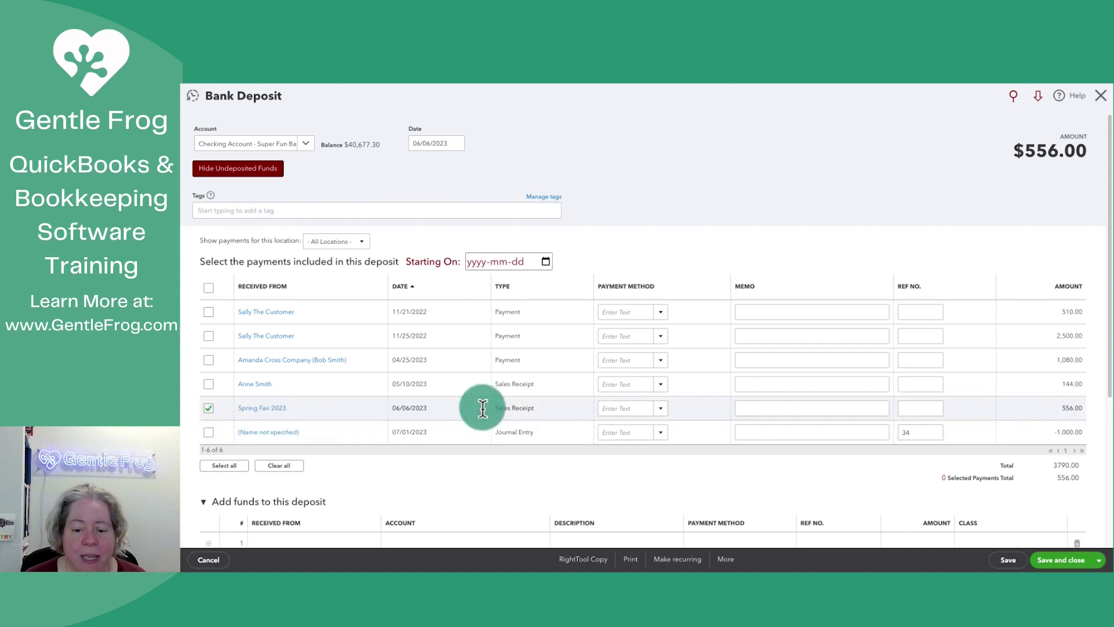
- Check the Sales Receipt payment and Super Fun Bank deposit account, then cancel without changes
drag(483, 408, 541, 412)
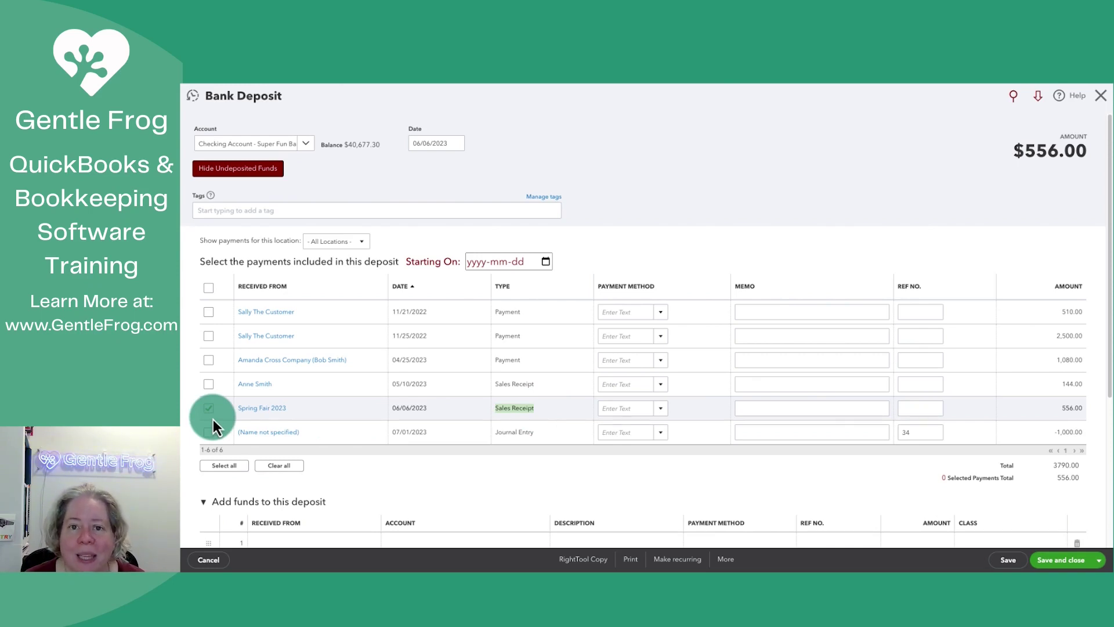
click(305, 144)
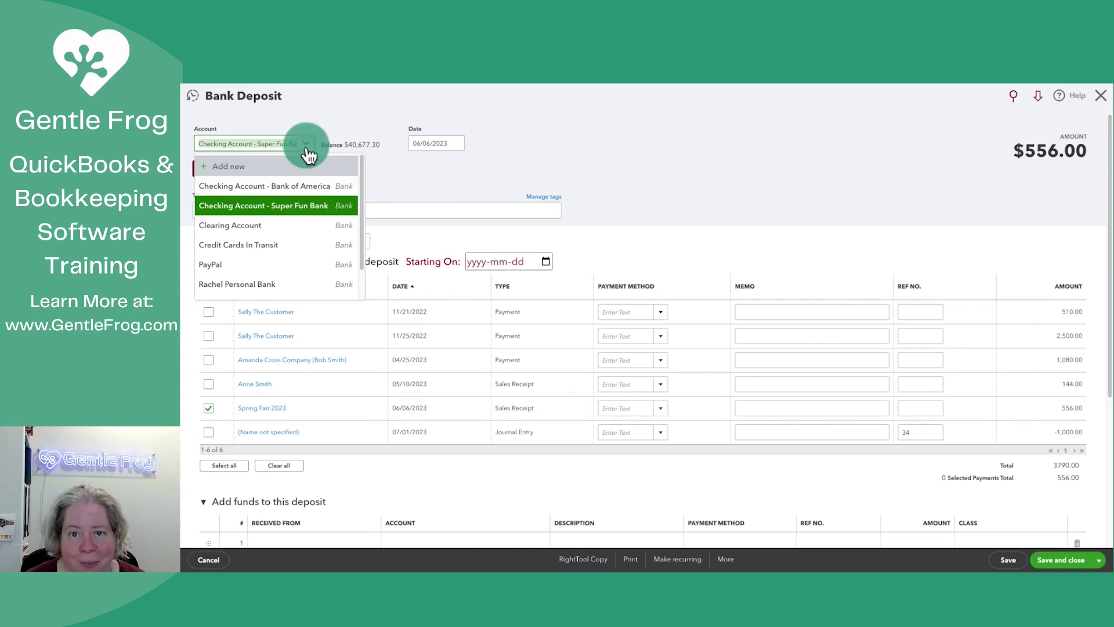
click(306, 144)
click(213, 560)
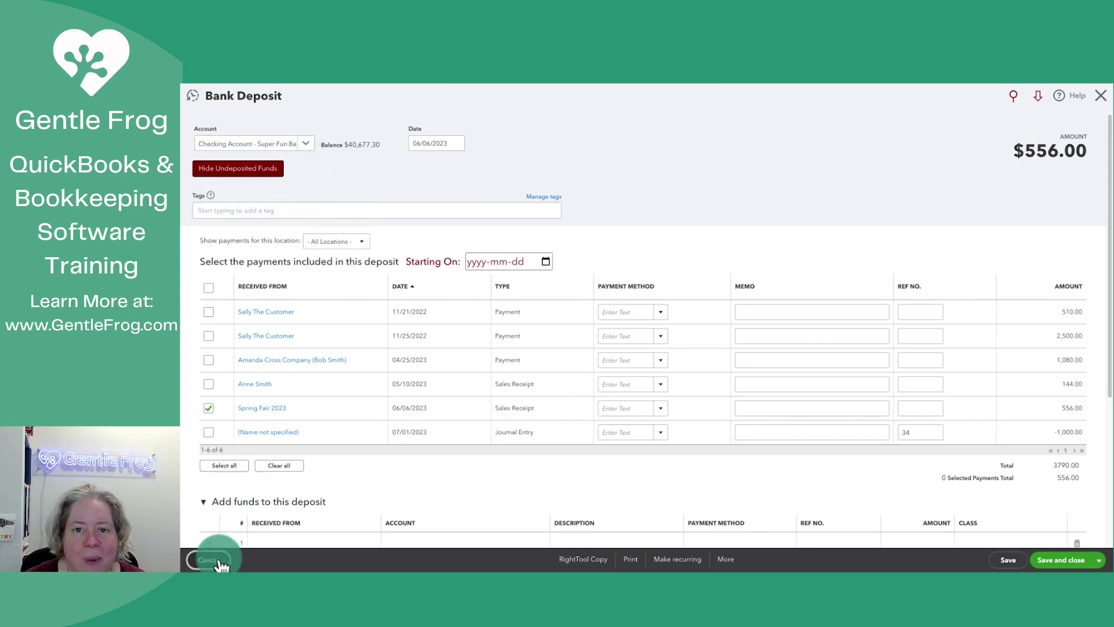